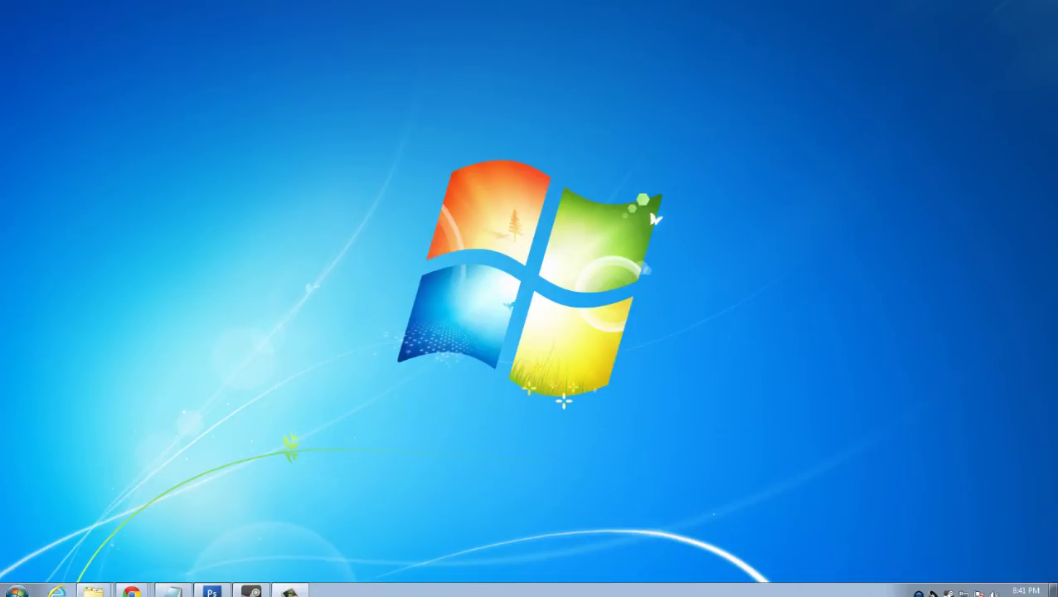
Step: Open Control Panel from the Start menu and search it for 'Programs'
left_click(16, 590)
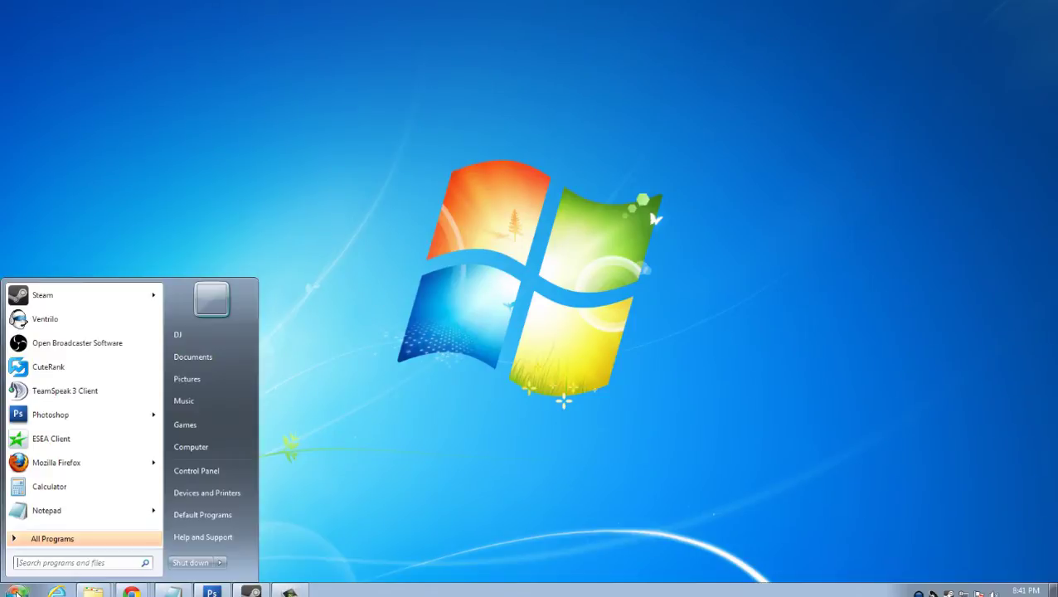
left_click(213, 474)
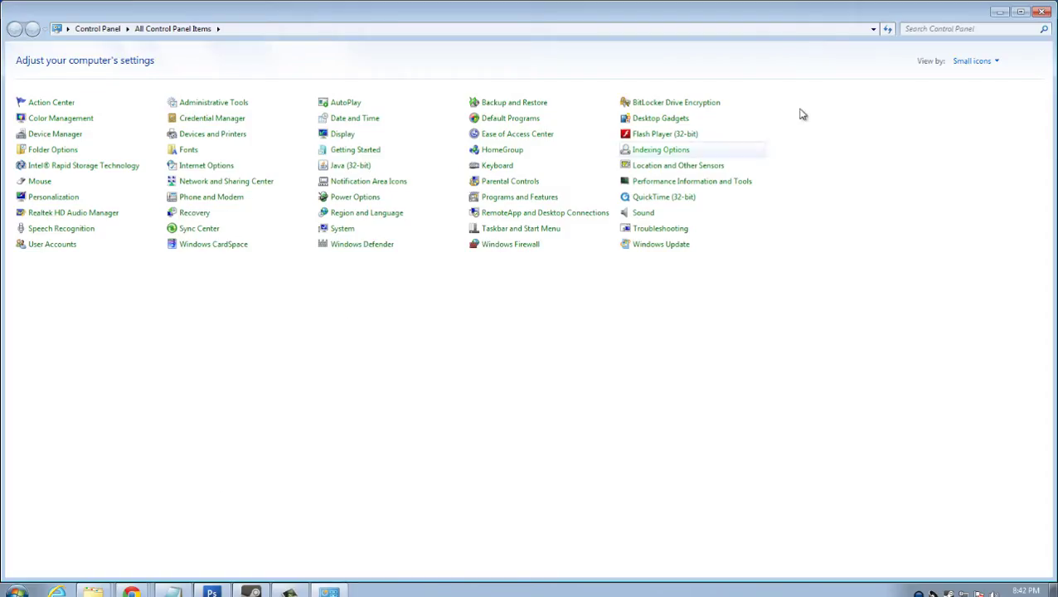
left_click(930, 31)
type("Programs")
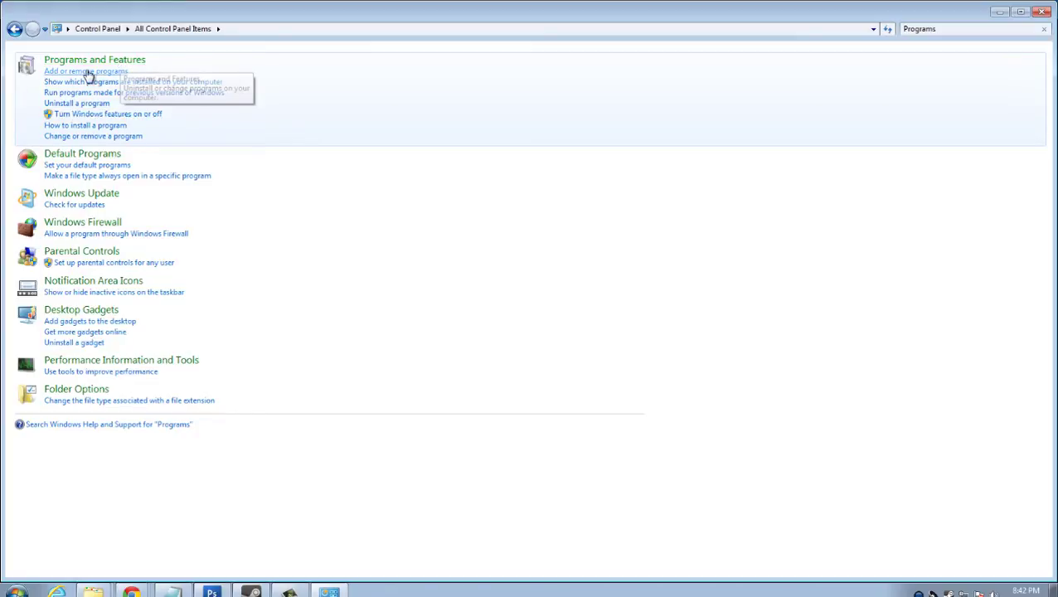
left_click(116, 72)
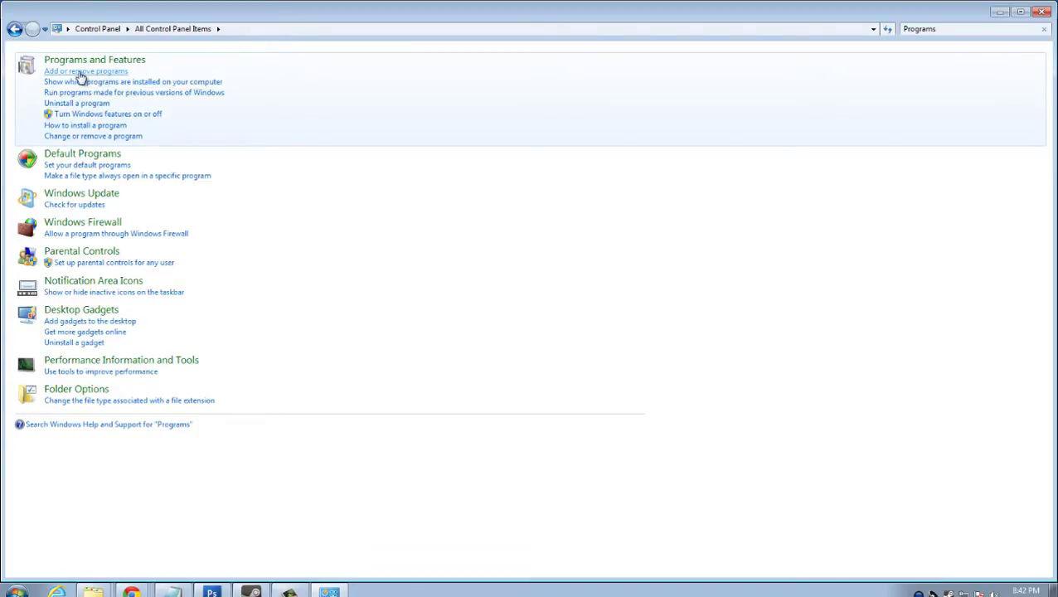
Step: Open the installed programs list and start, then cancel, uninstalling Apple Software Update
left_click(80, 72)
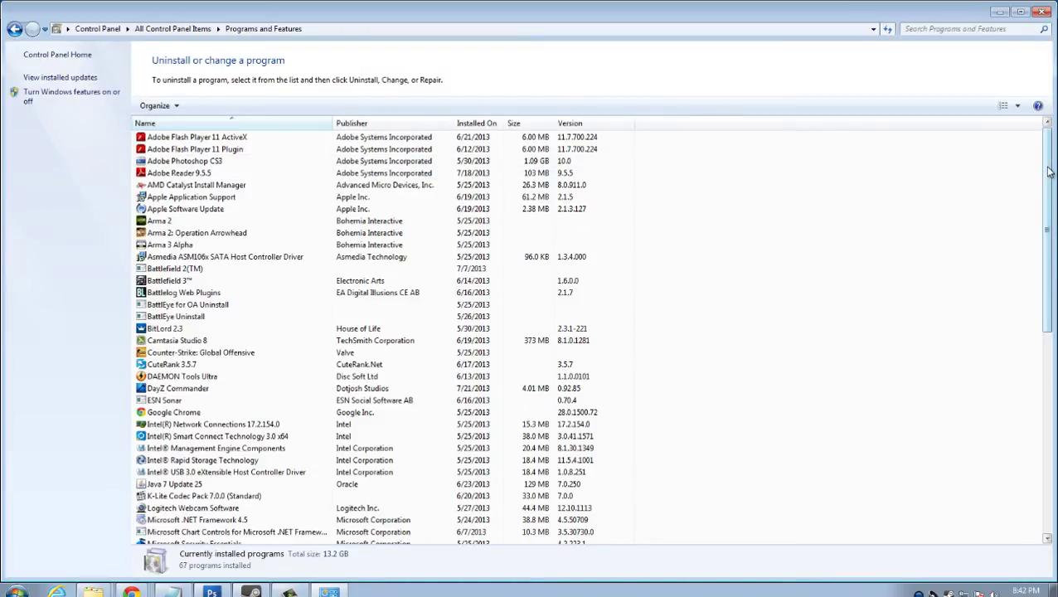
left_click_drag(1048, 171, 912, 390)
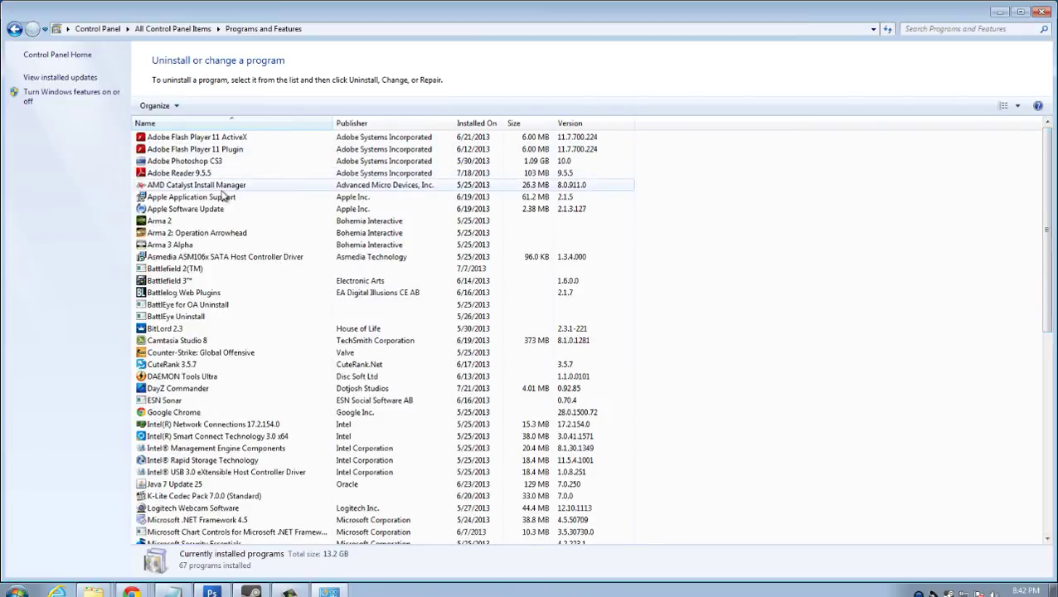
left_click(187, 211)
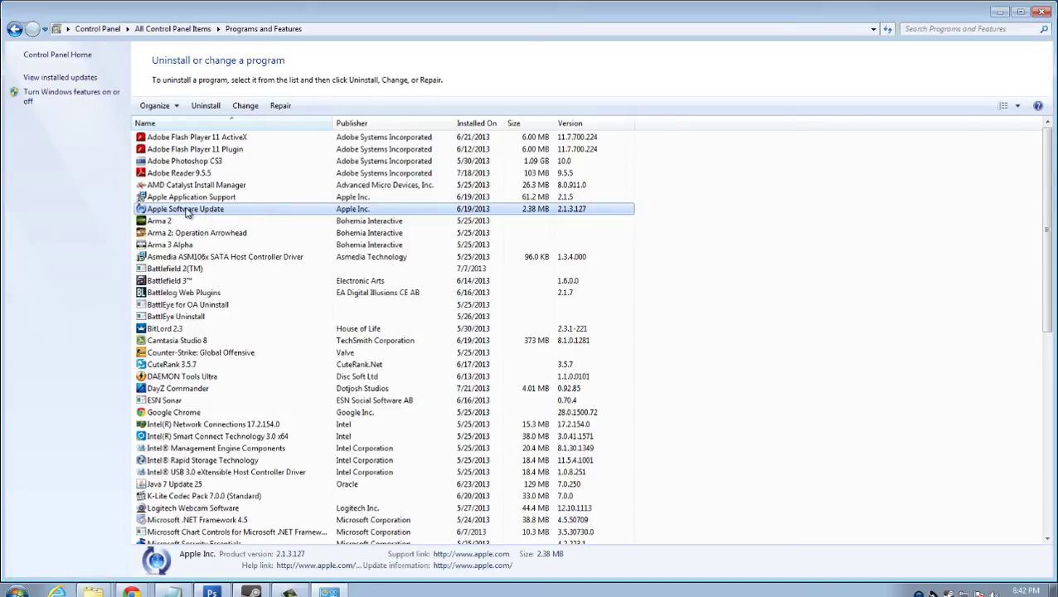
right_click(188, 213)
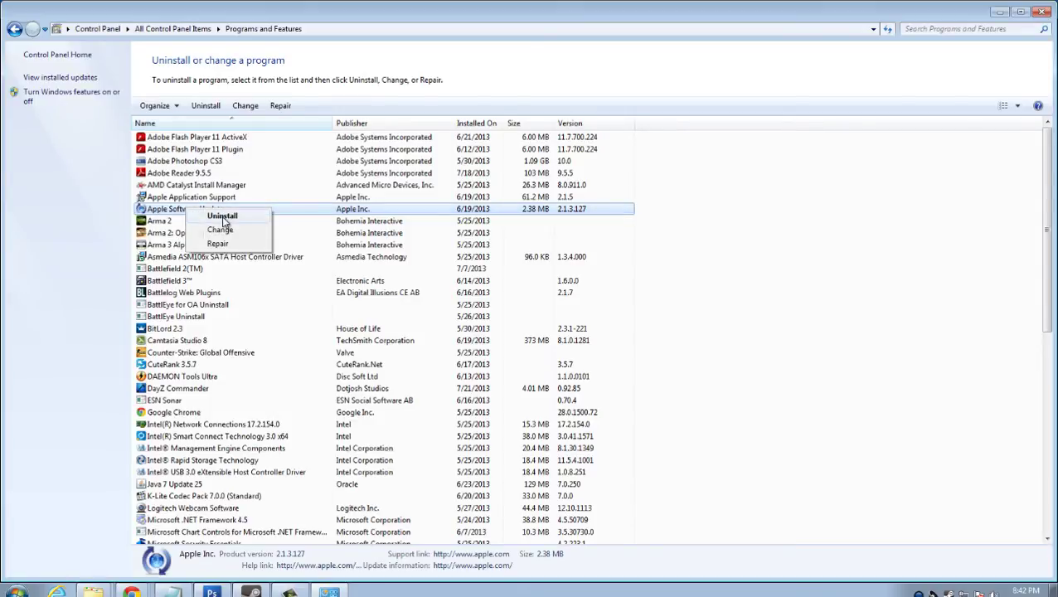
left_click(222, 218)
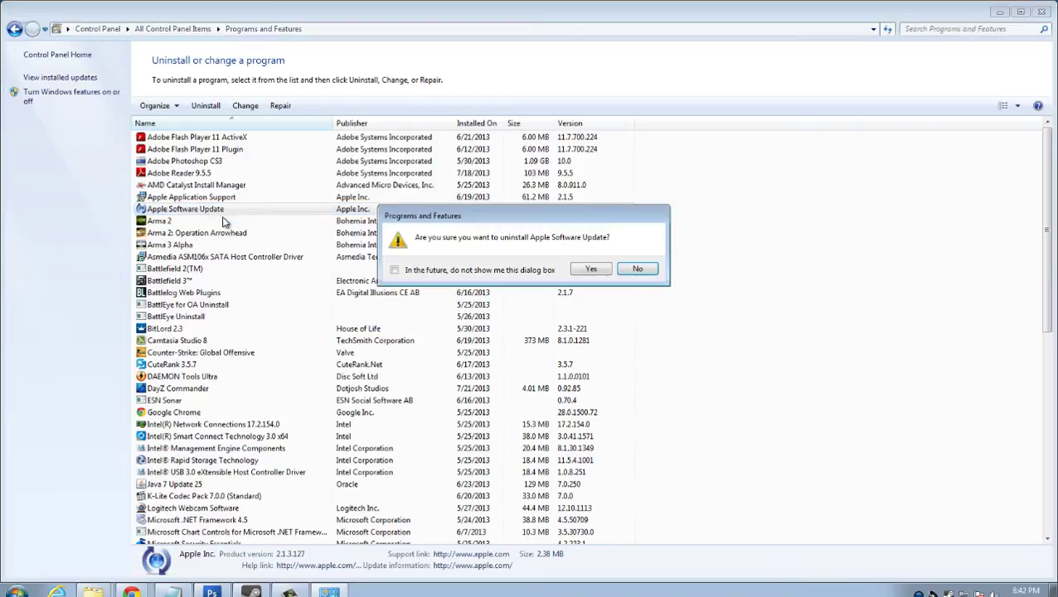
left_click(645, 275)
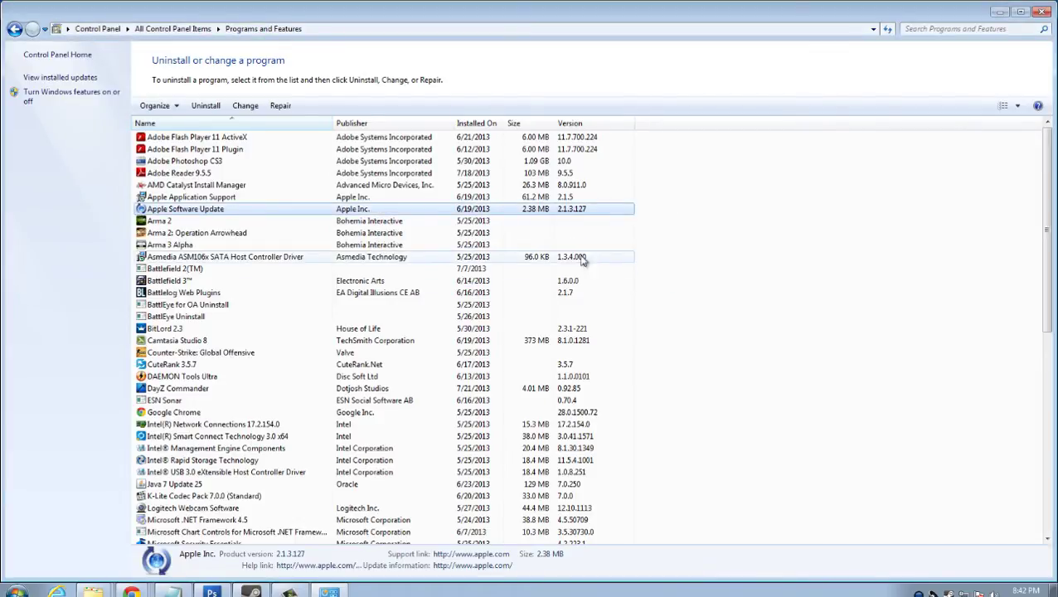
Step: Start, then cancel, uninstalling BitLord 2.3, and select Camtasia Studio 8
scroll(332, 258, "down", 2)
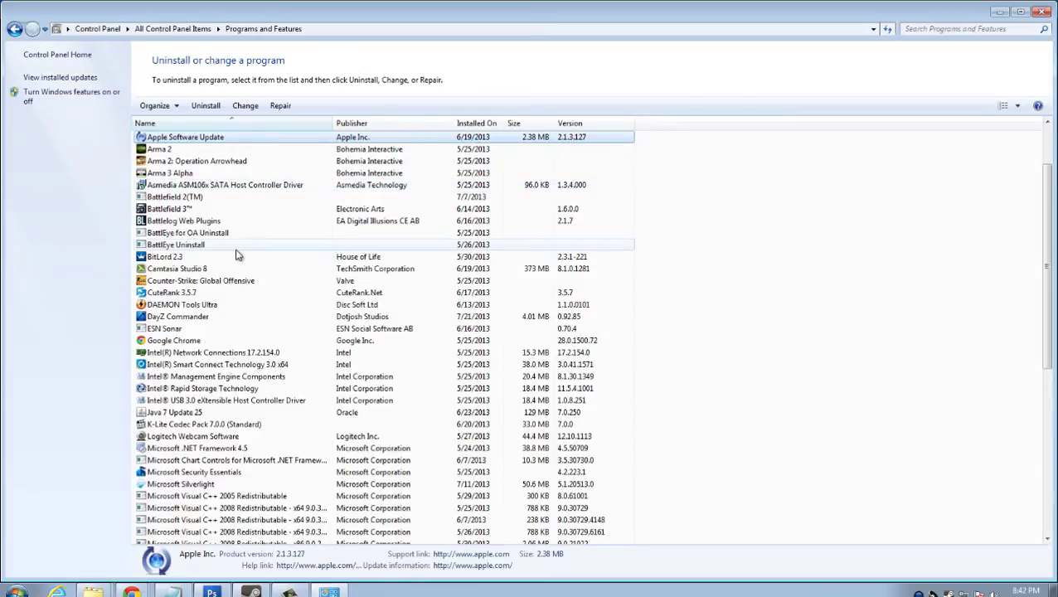
left_click(176, 262)
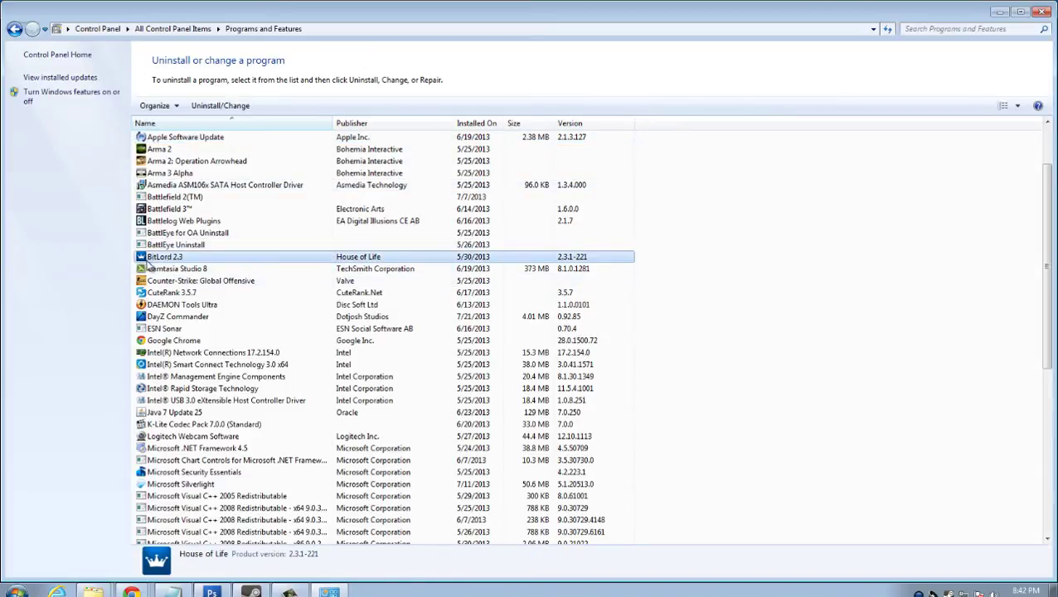
right_click(150, 258)
left_click(198, 267)
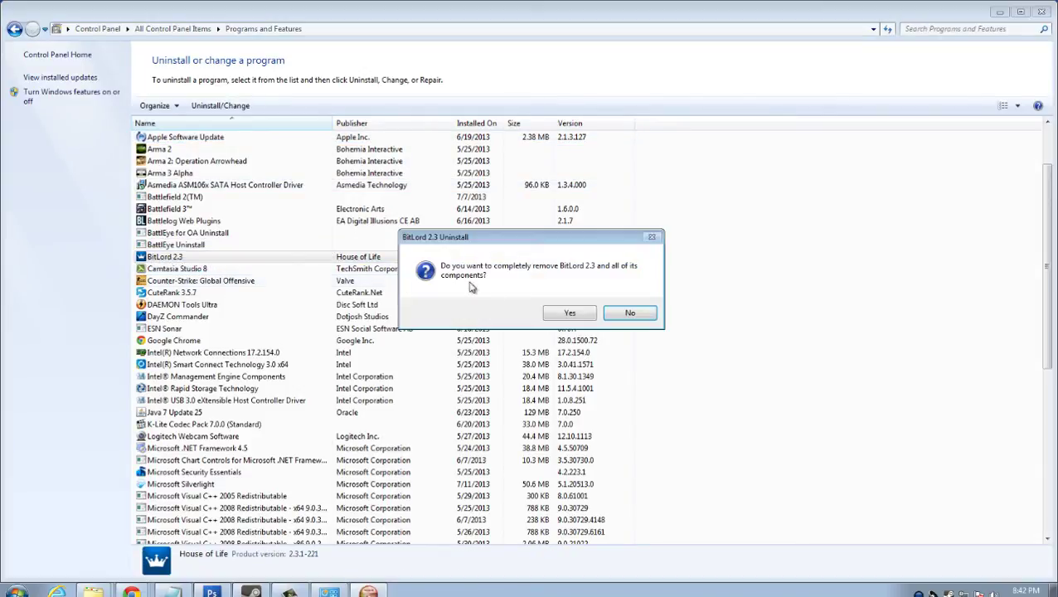
left_click(641, 315)
left_click(240, 269)
scroll(278, 312, "down", 3)
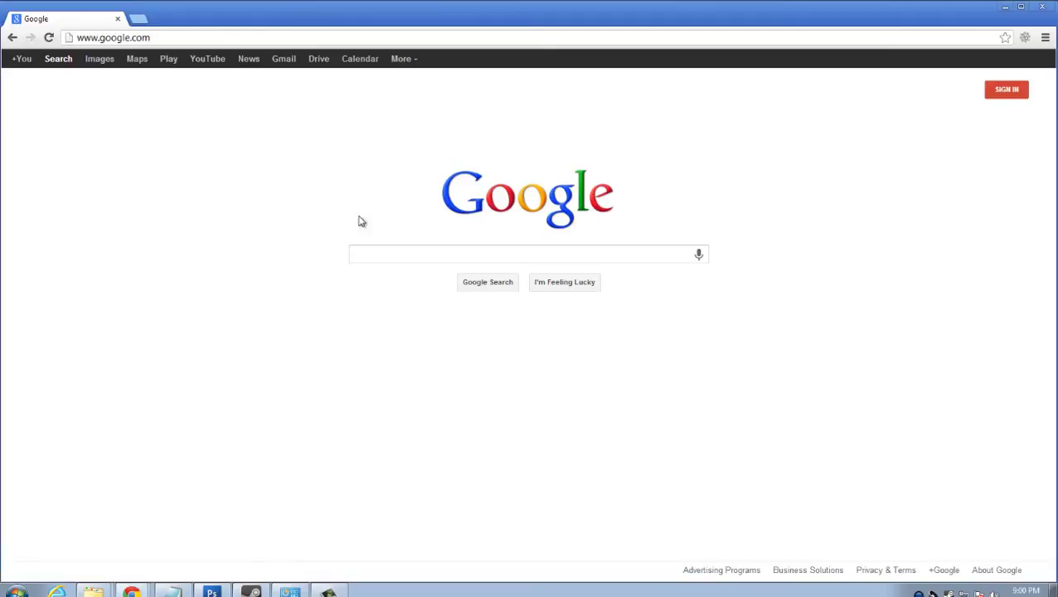
Step: Search Google for 'decrapifier' and go to the PC Decrapifier download page
left_click(406, 252)
type("de")
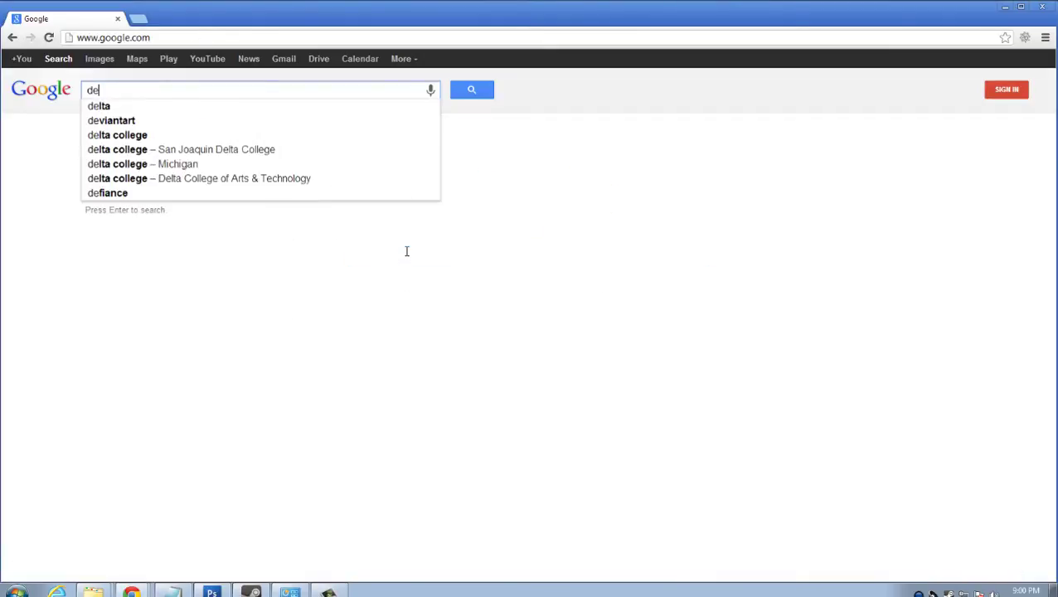
type("crapifier")
key("Return")
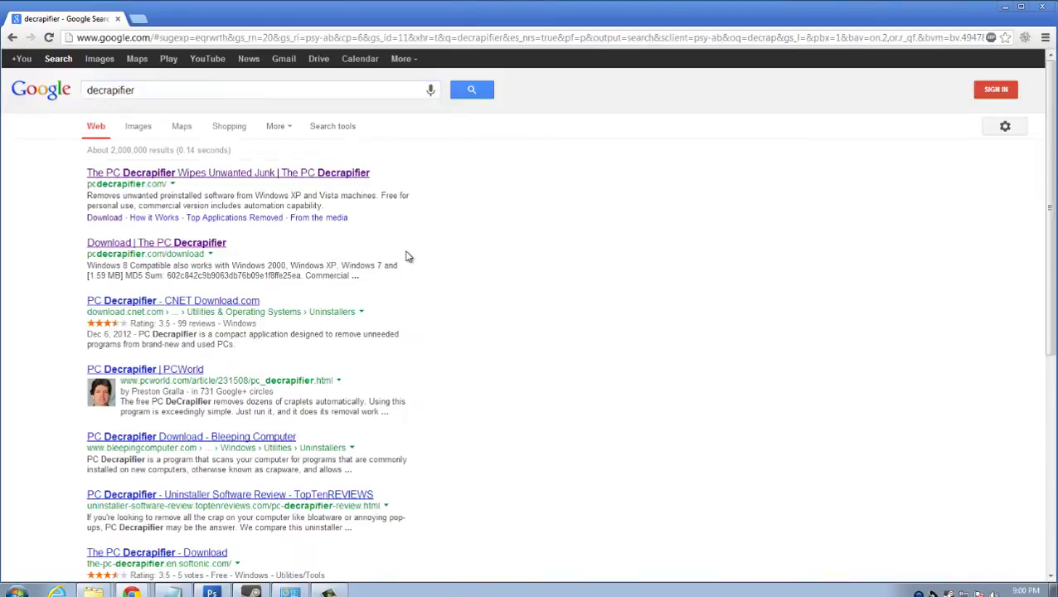
left_click(268, 176)
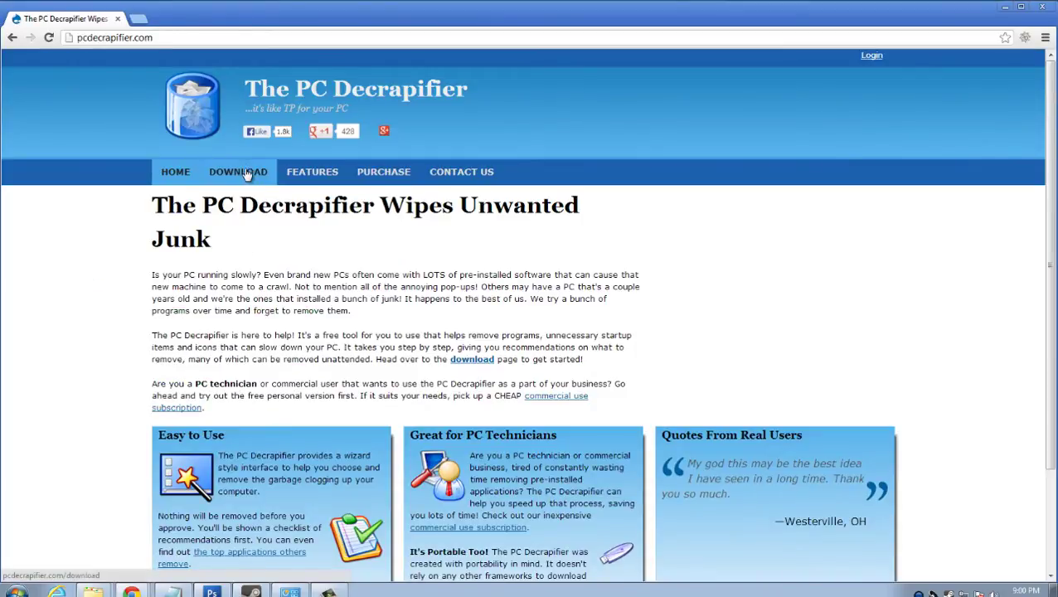
left_click(245, 175)
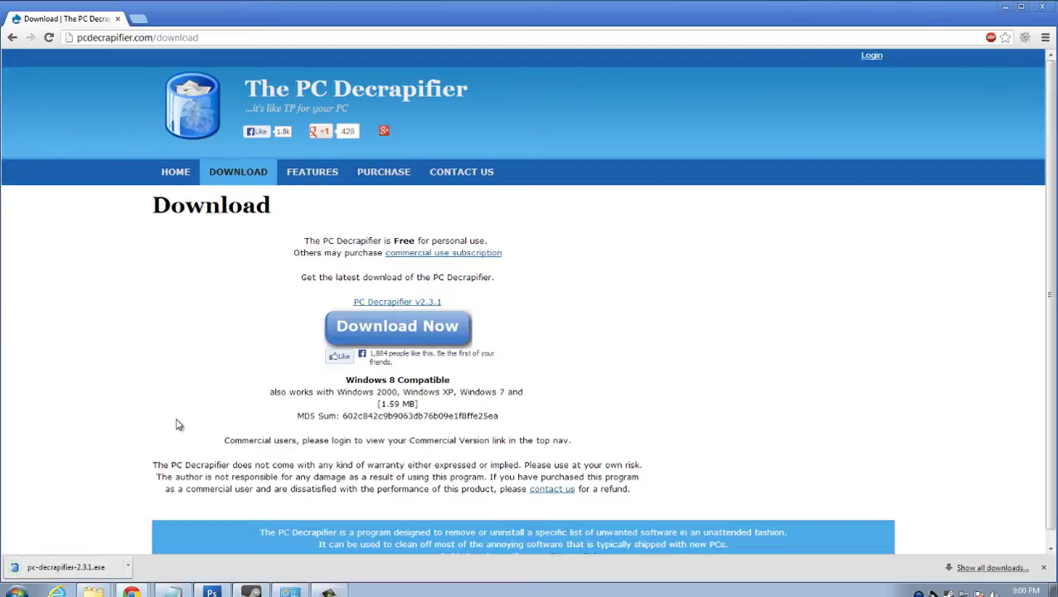
Step: Run pc-decrapifier-2.3.1.exe from its download folder, allowing it past the security warning
left_click(128, 569)
left_click(197, 515)
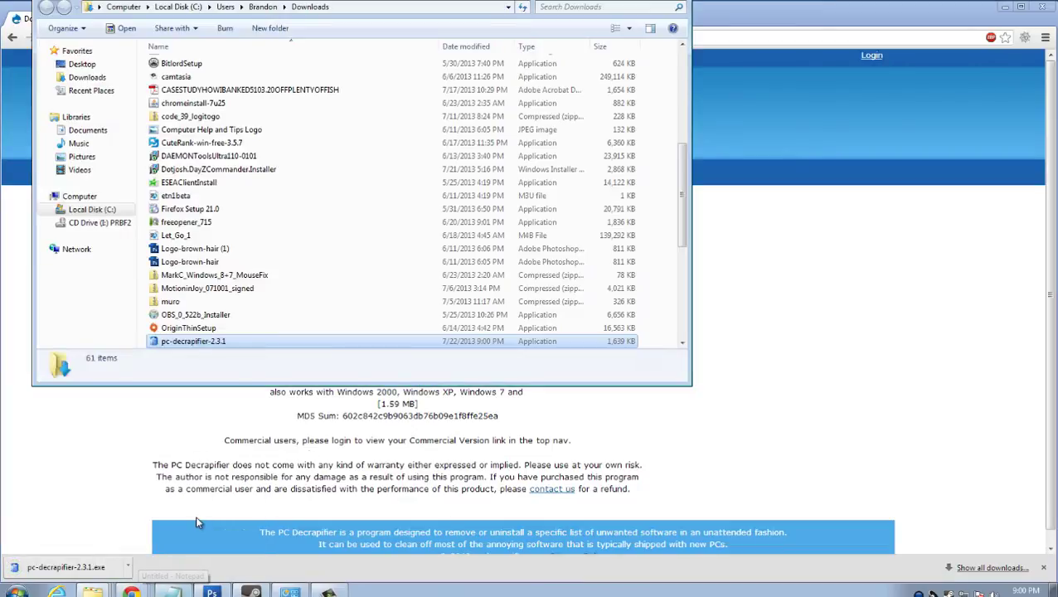
double_click(207, 342)
left_click(568, 282)
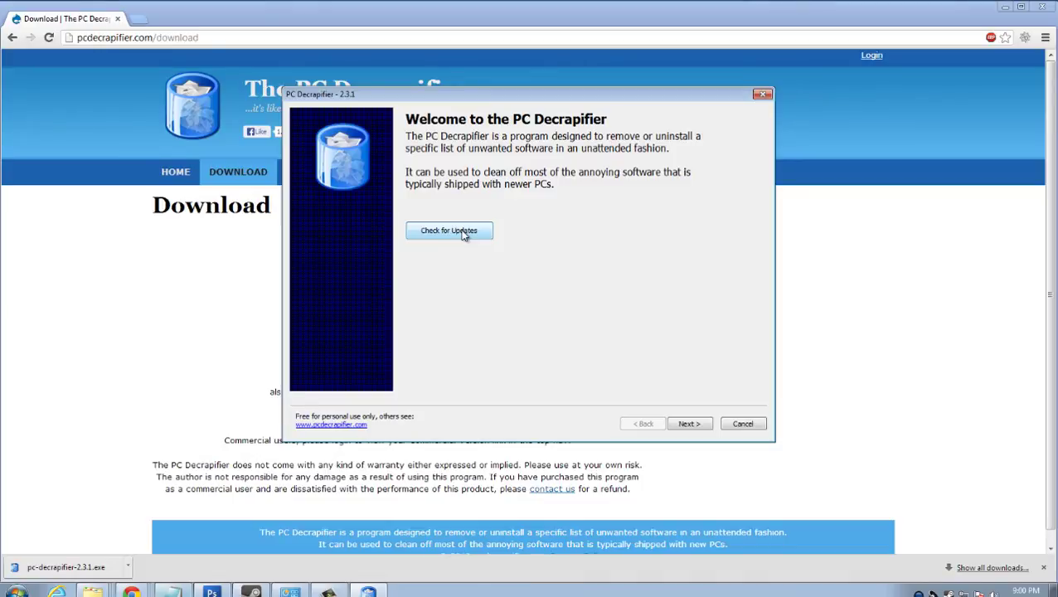
Step: Confirm no newer version exists and advance to the license agreement
left_click(450, 235)
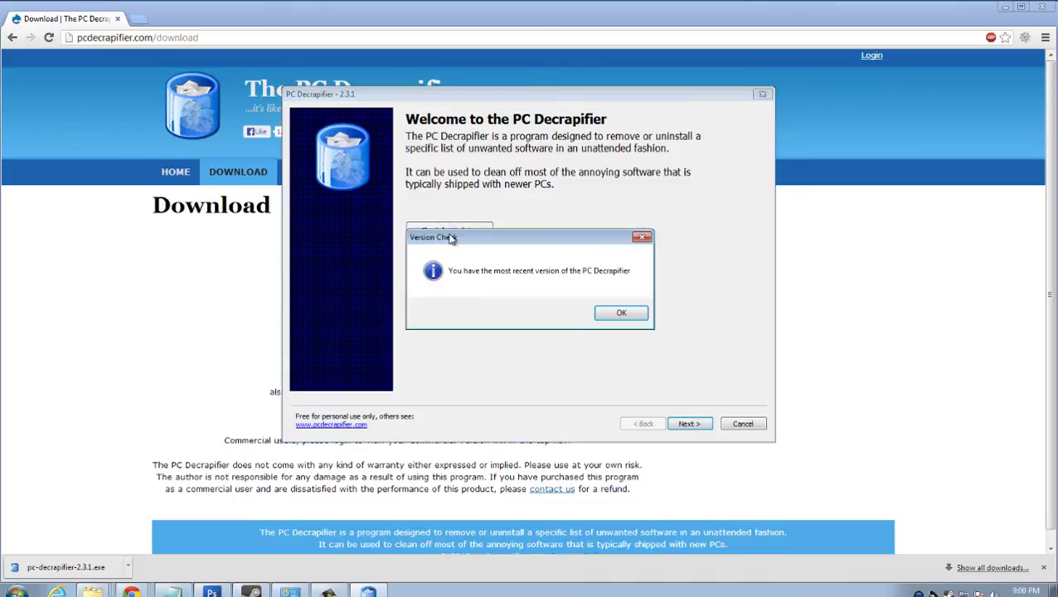
left_click(620, 315)
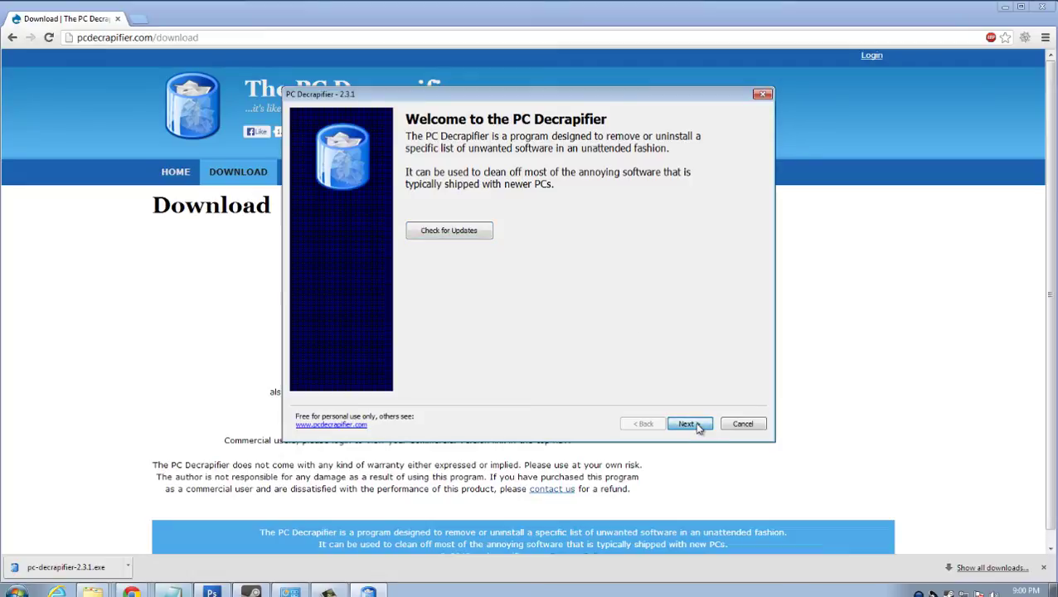
left_click(694, 424)
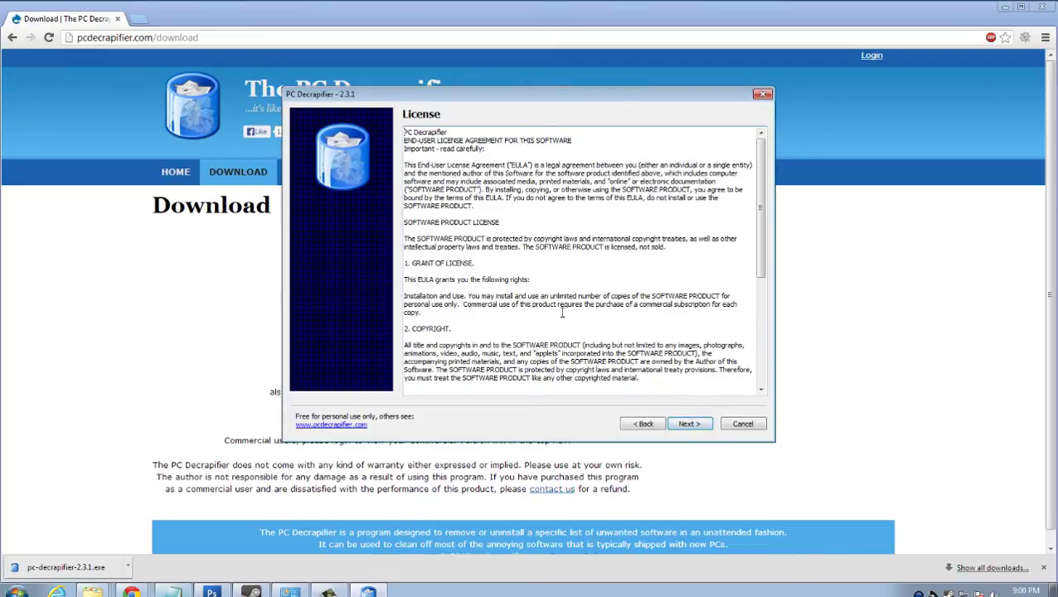
scroll(767, 226, "down", 10)
scroll(770, 272, "up", 10)
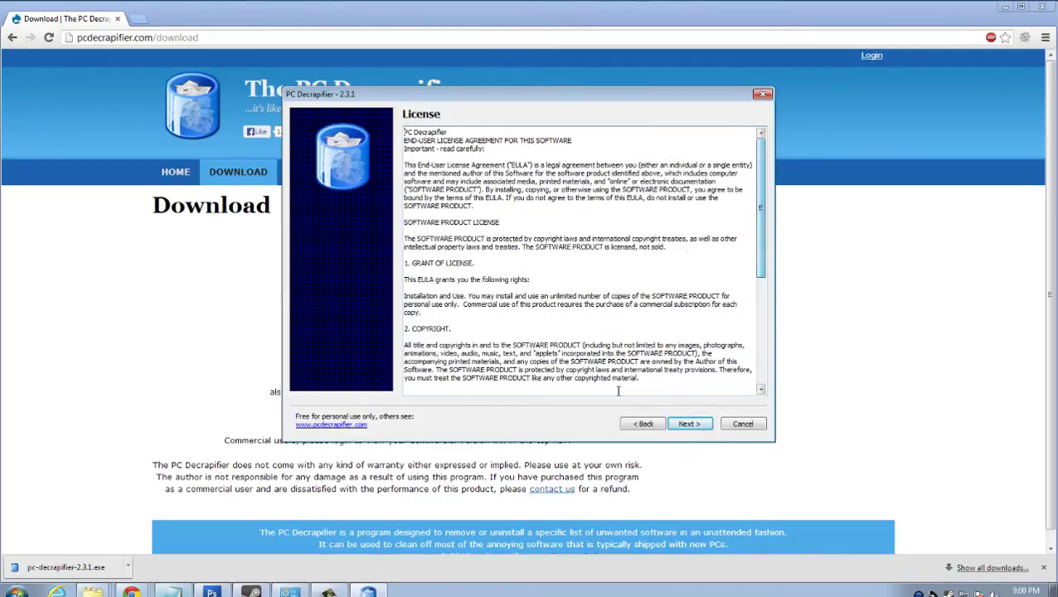
Step: Accept the license, pass the trial-software warning, and answer No to 'Is This a New PC?'
left_click(688, 425)
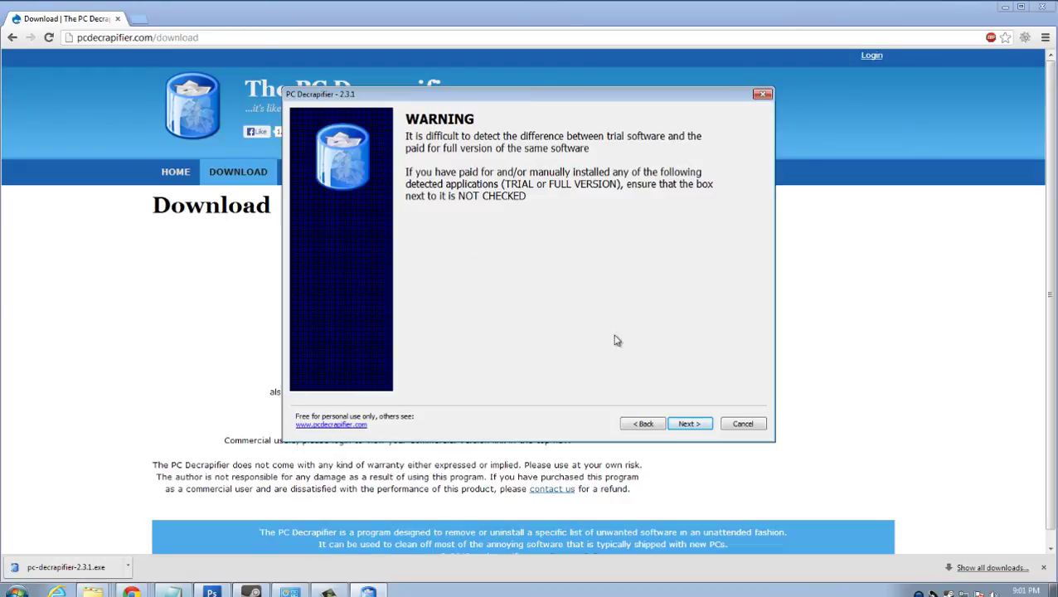
left_click(688, 425)
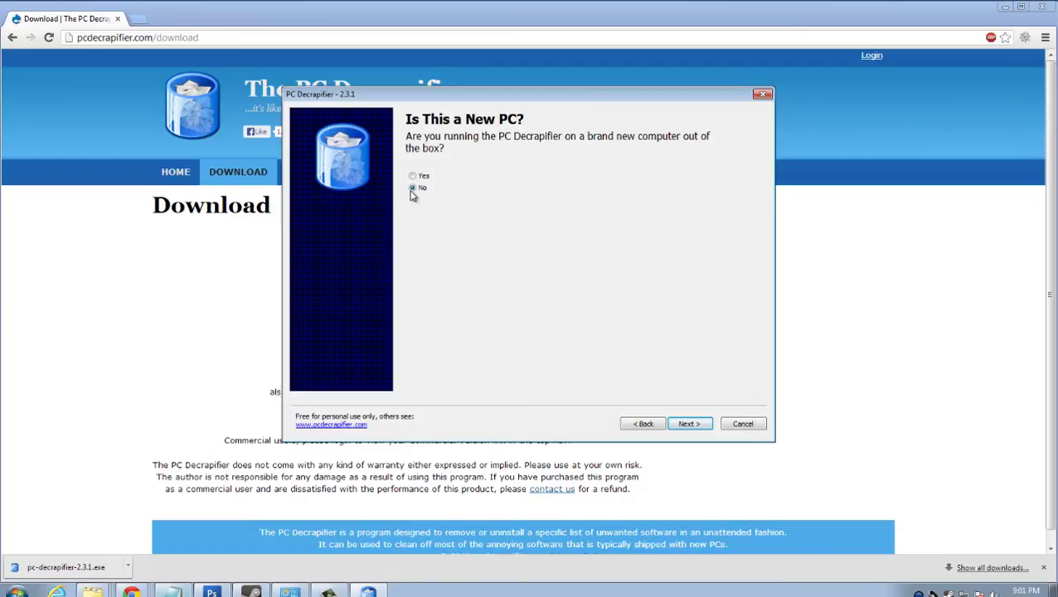
left_click(679, 423)
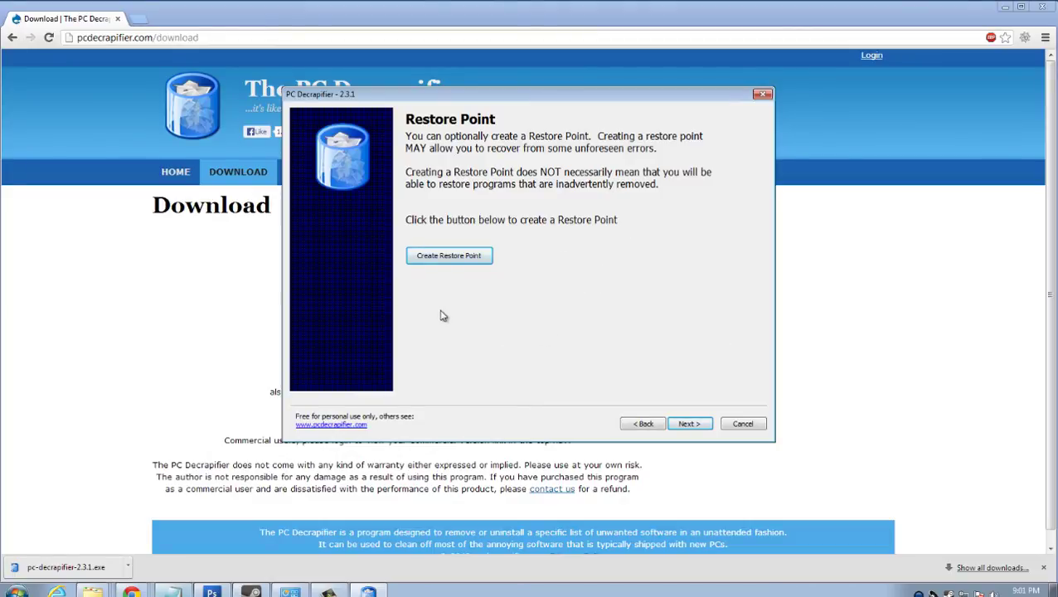
Step: Skip the restore point, uncheck StartCCC, SunJavaUpdateSched, QuickTime Player and Adobe Reader 9, then run removal
left_click(691, 425)
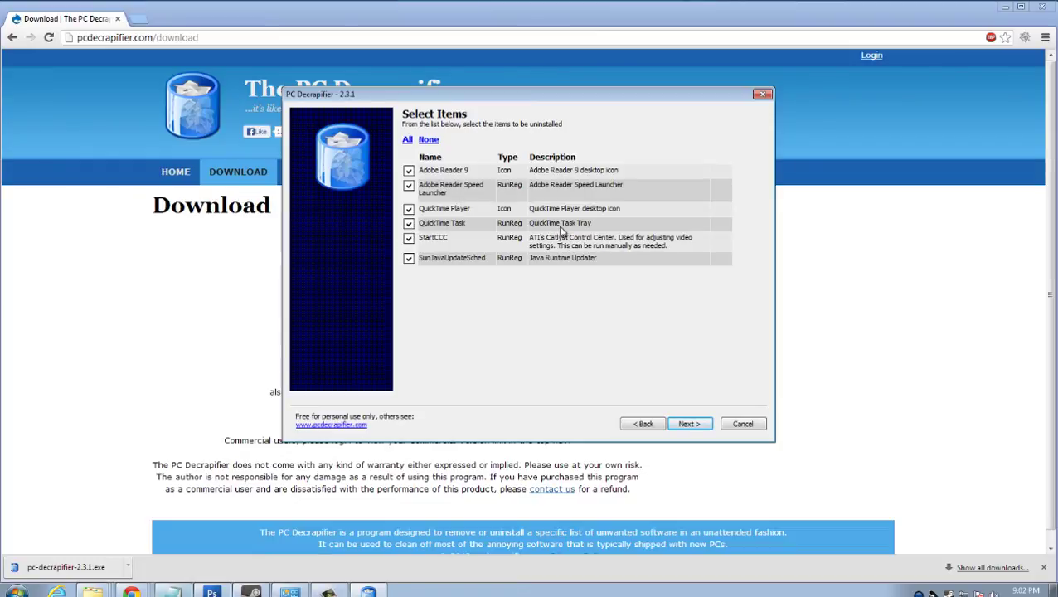
left_click(409, 238)
left_click(409, 258)
left_click(409, 210)
left_click(408, 209)
left_click(409, 171)
left_click(690, 425)
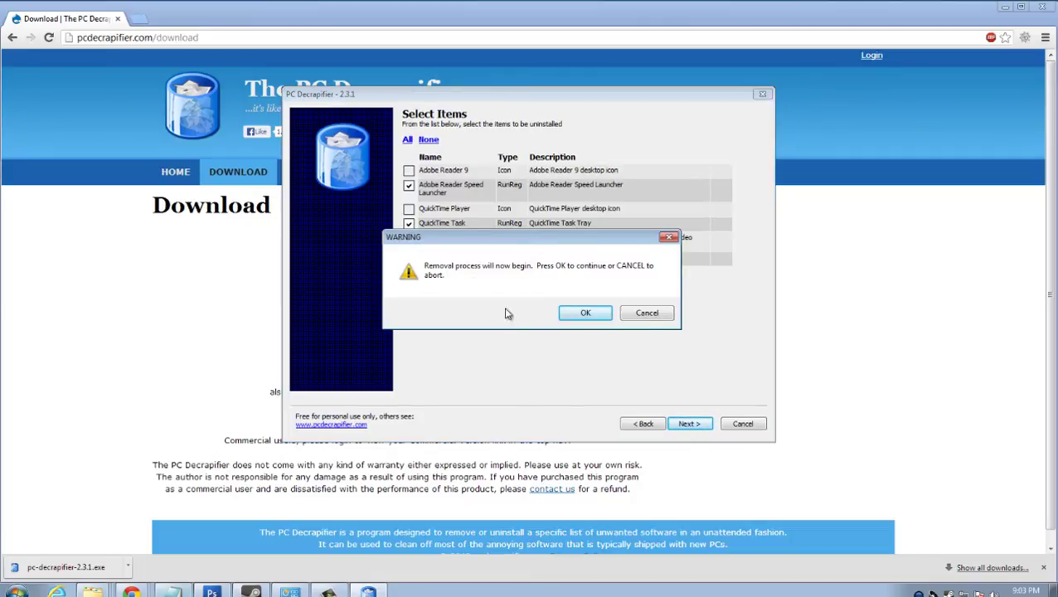
left_click(584, 319)
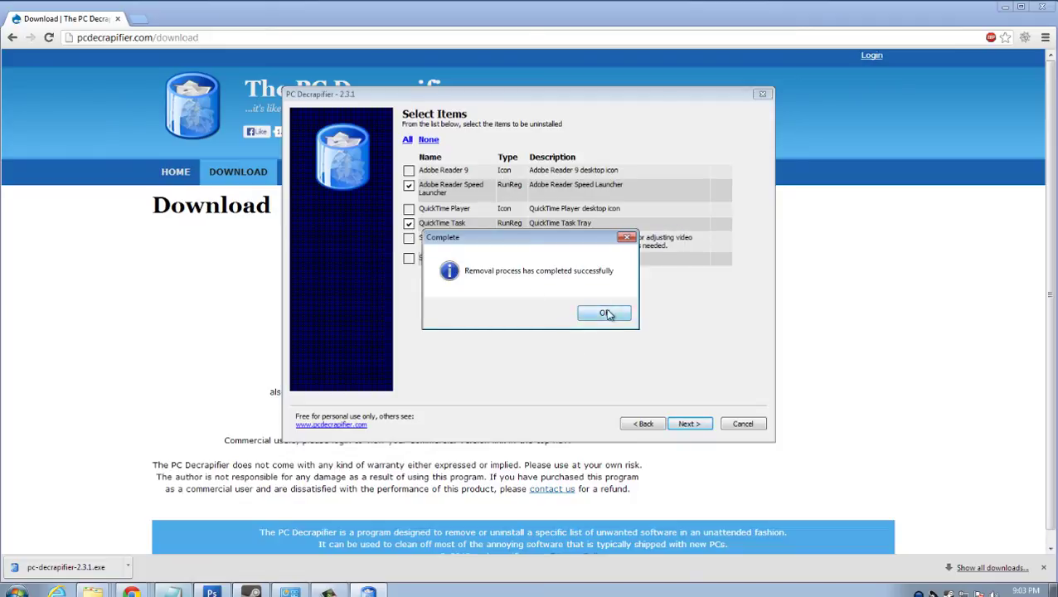
Step: Acknowledge the removal, skip the additional programs list, and leave feedback submission turned off
left_click(606, 313)
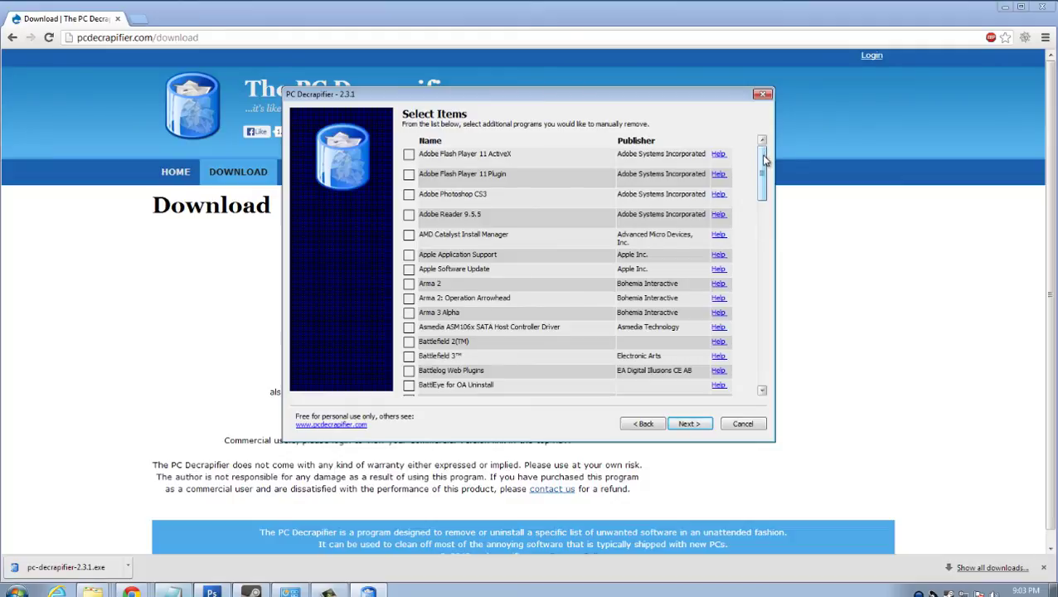
left_click_drag(767, 165, 763, 298)
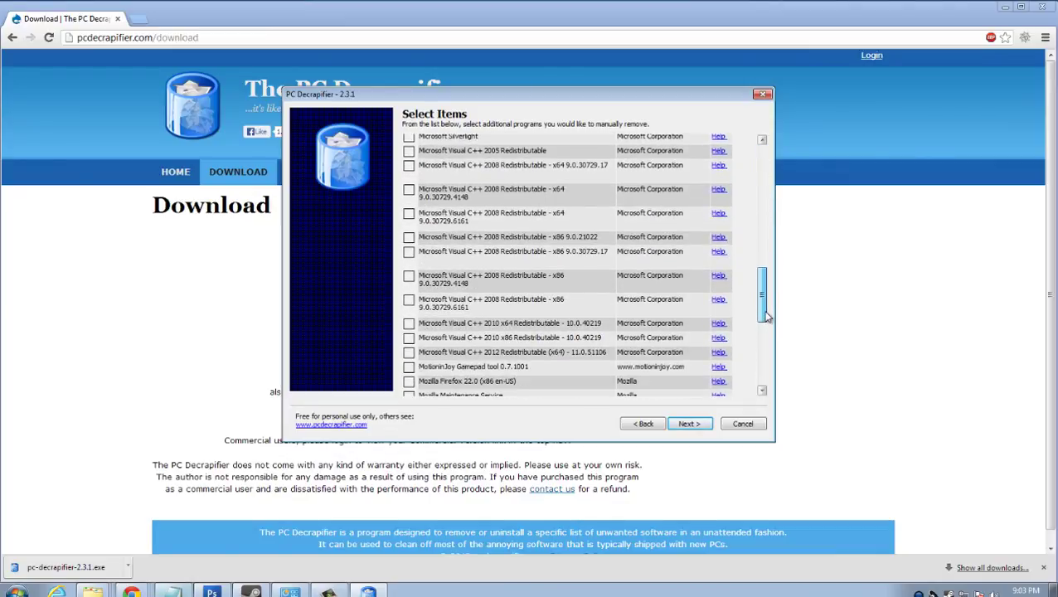
left_click(701, 426)
left_click(406, 378)
left_click(406, 377)
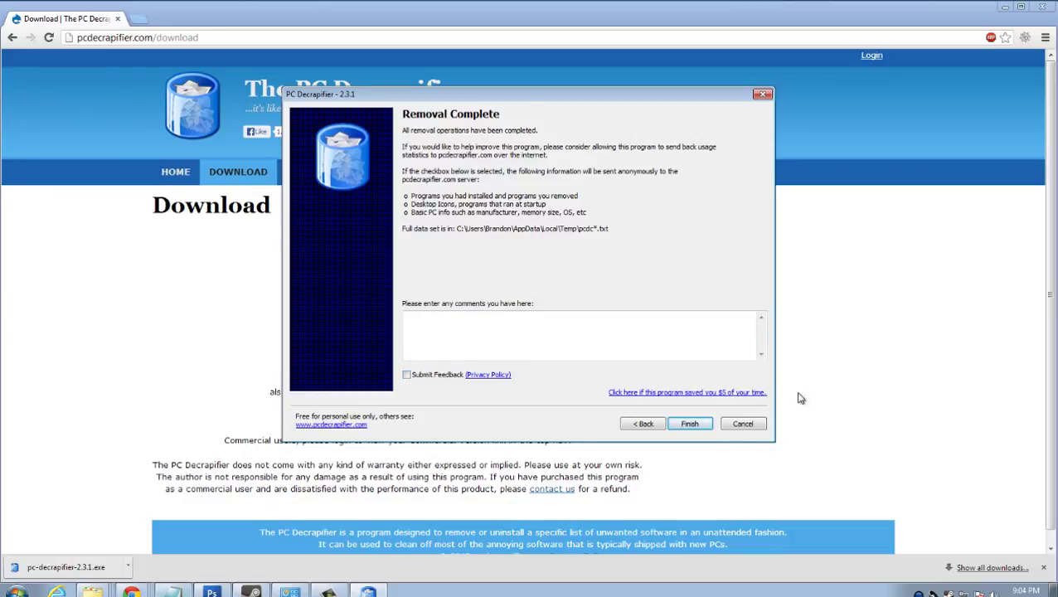
Step: Finish the PC Decrapifier wizard and close Chrome's download shelf
left_click(688, 423)
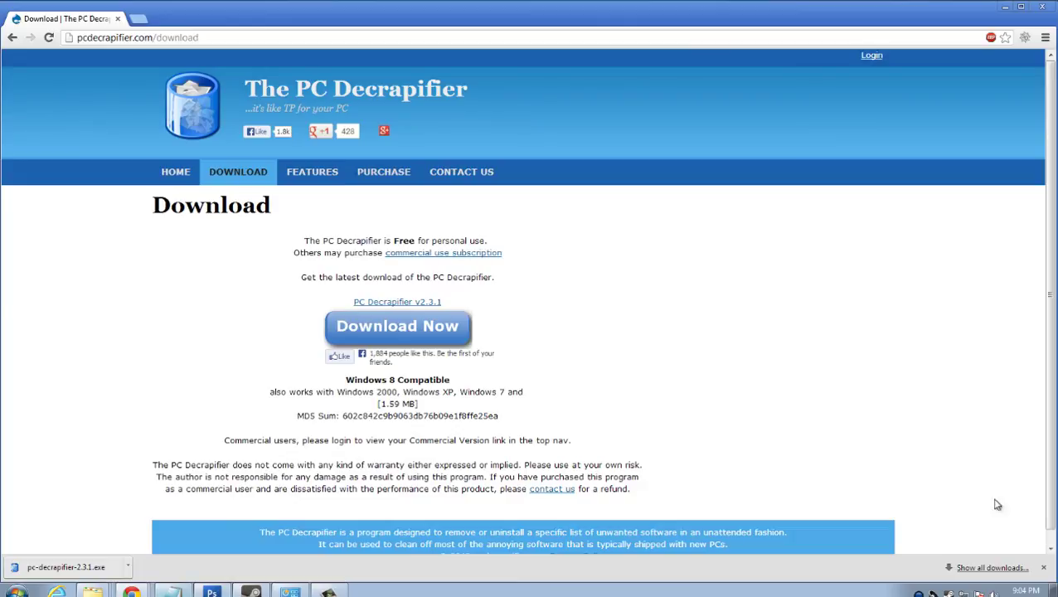
left_click(1043, 567)
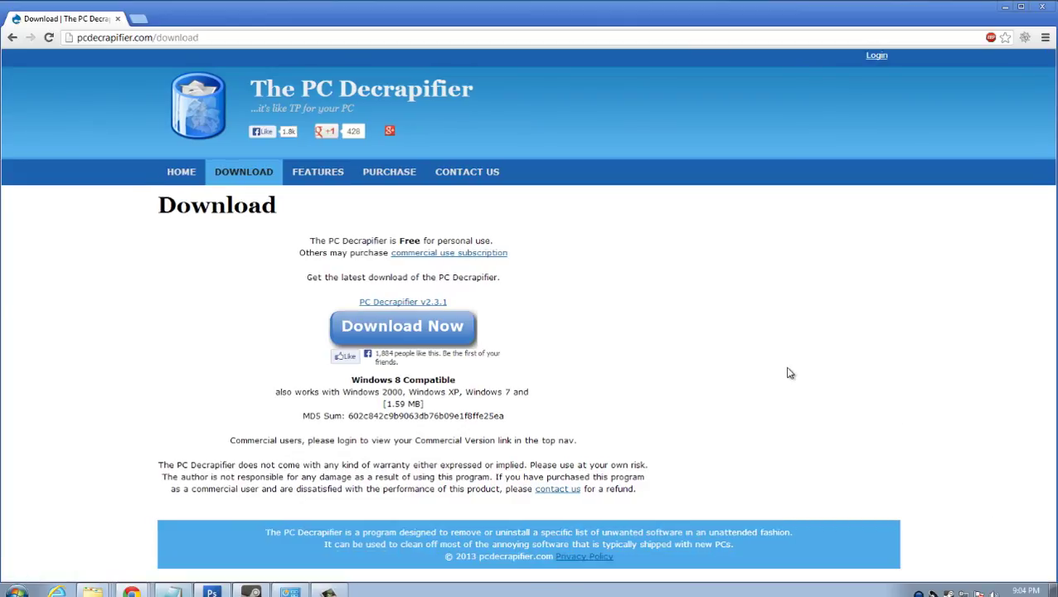